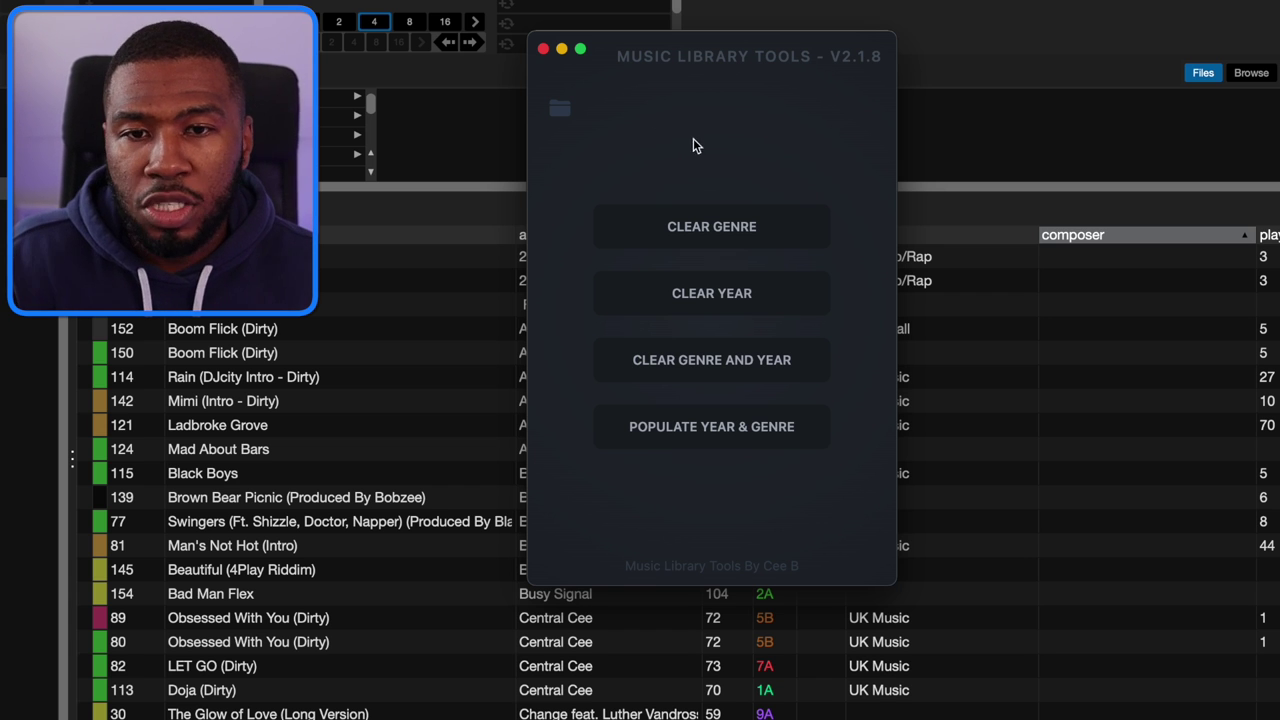
Select the All Music folder as Music Library Tools' working folder.
left_click(561, 112)
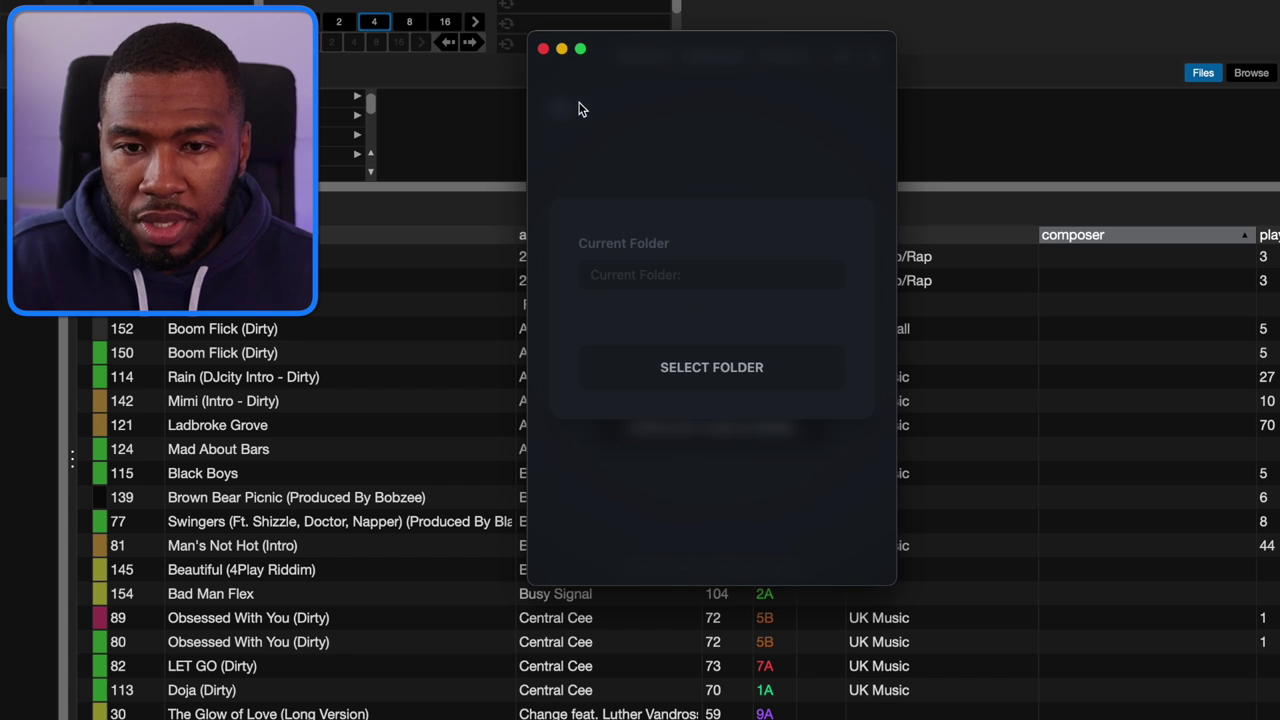
left_click(738, 380)
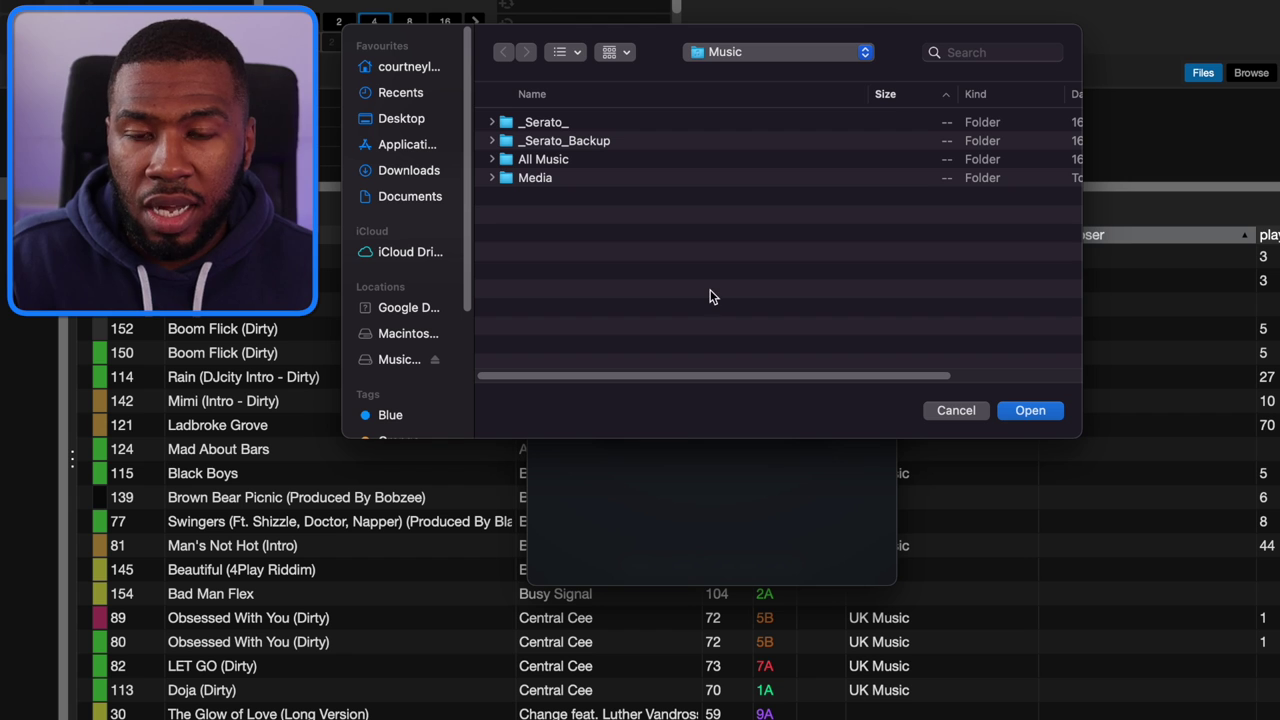
left_click(562, 163)
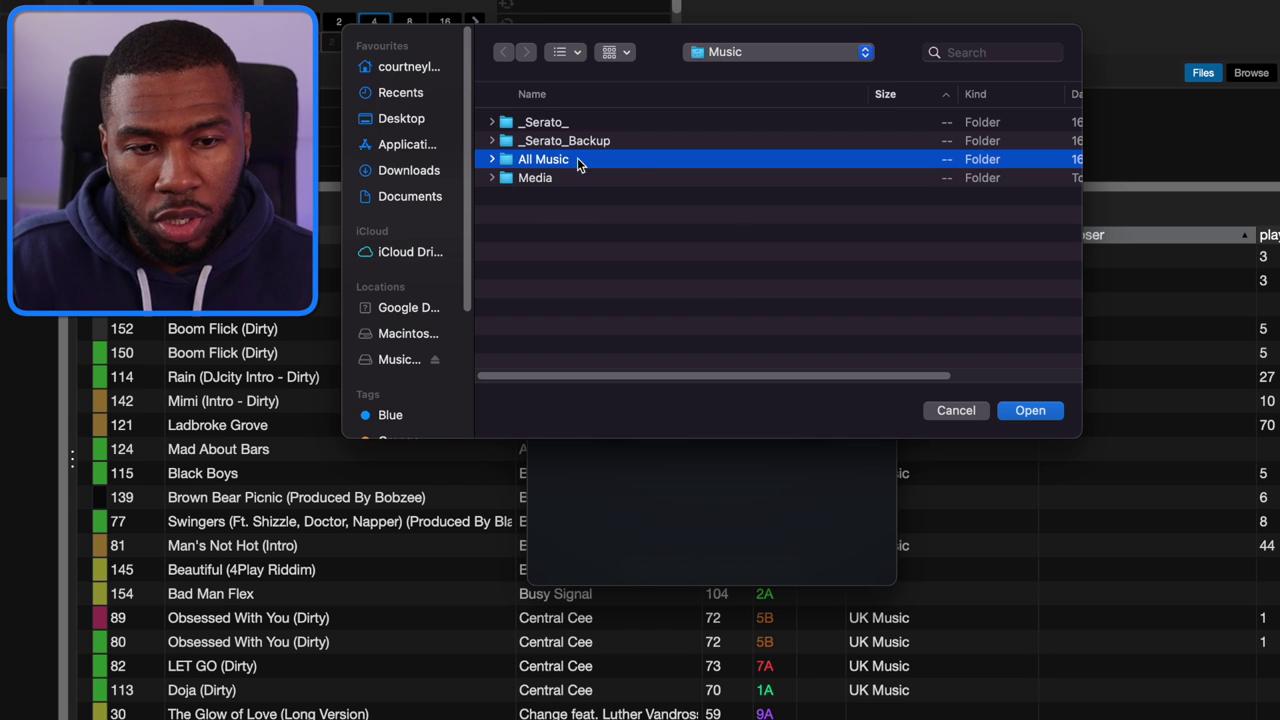
left_click(1042, 413)
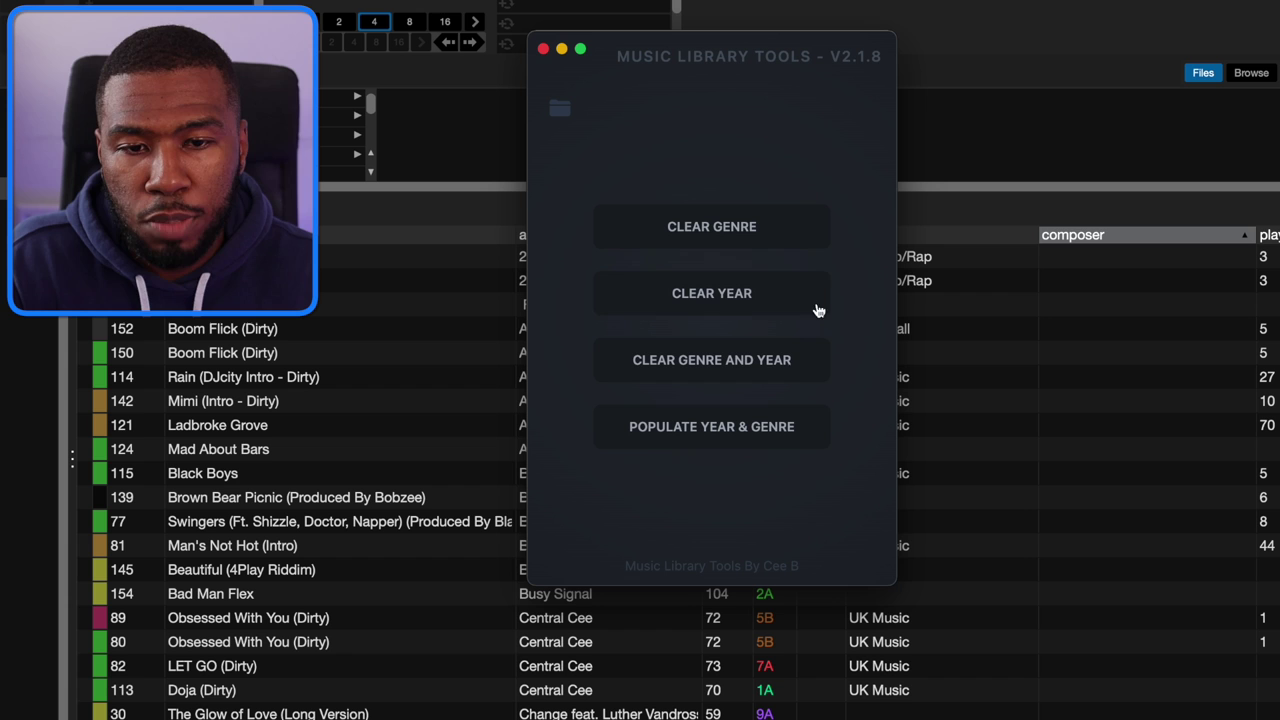
Clear genre and year tags from all All Music tracks and acknowledge the success message.
left_click(788, 361)
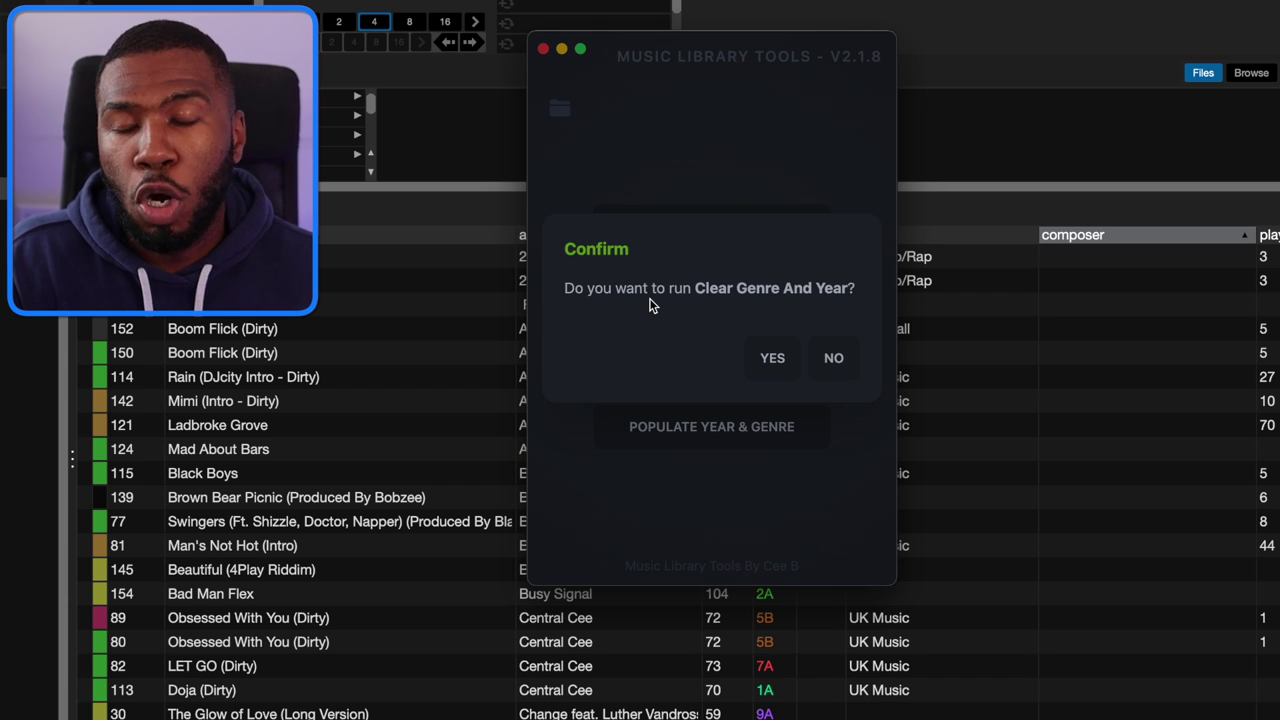
left_click(758, 362)
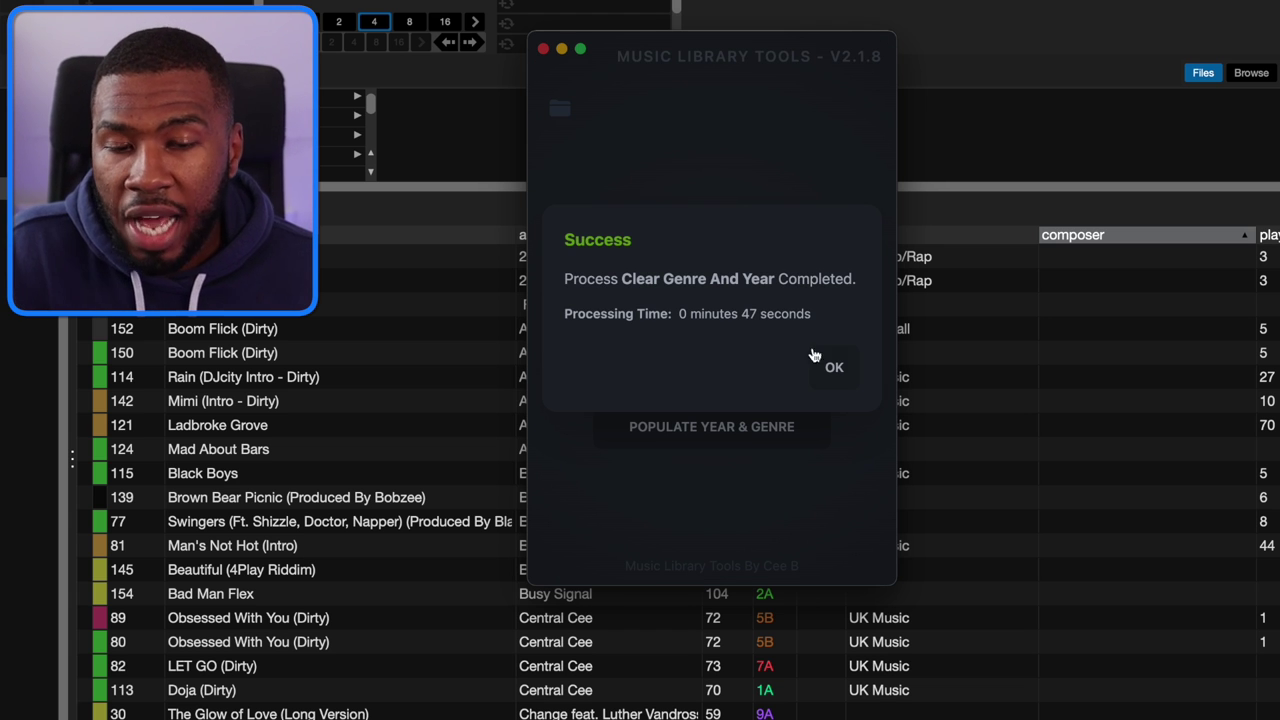
left_click(836, 370)
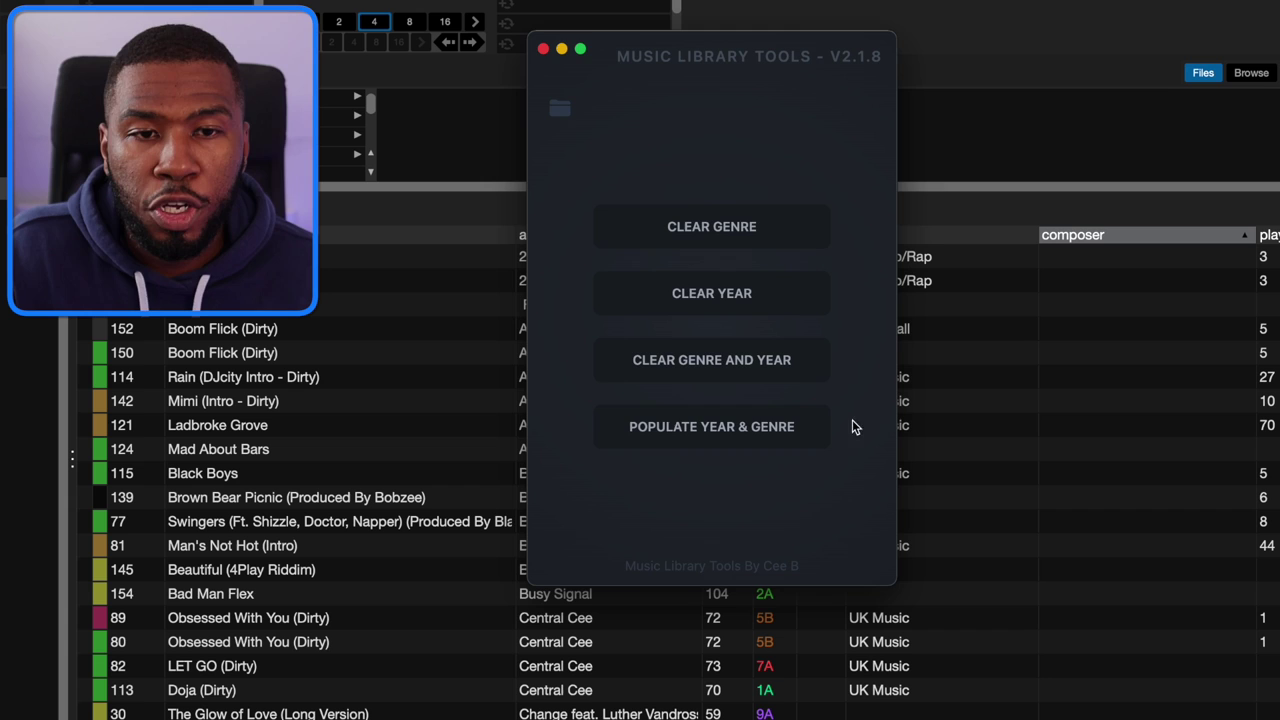
Rescan ID3 tags in Serato DJ and scroll the list to confirm year 0000 and No Genre.
left_click(1036, 45)
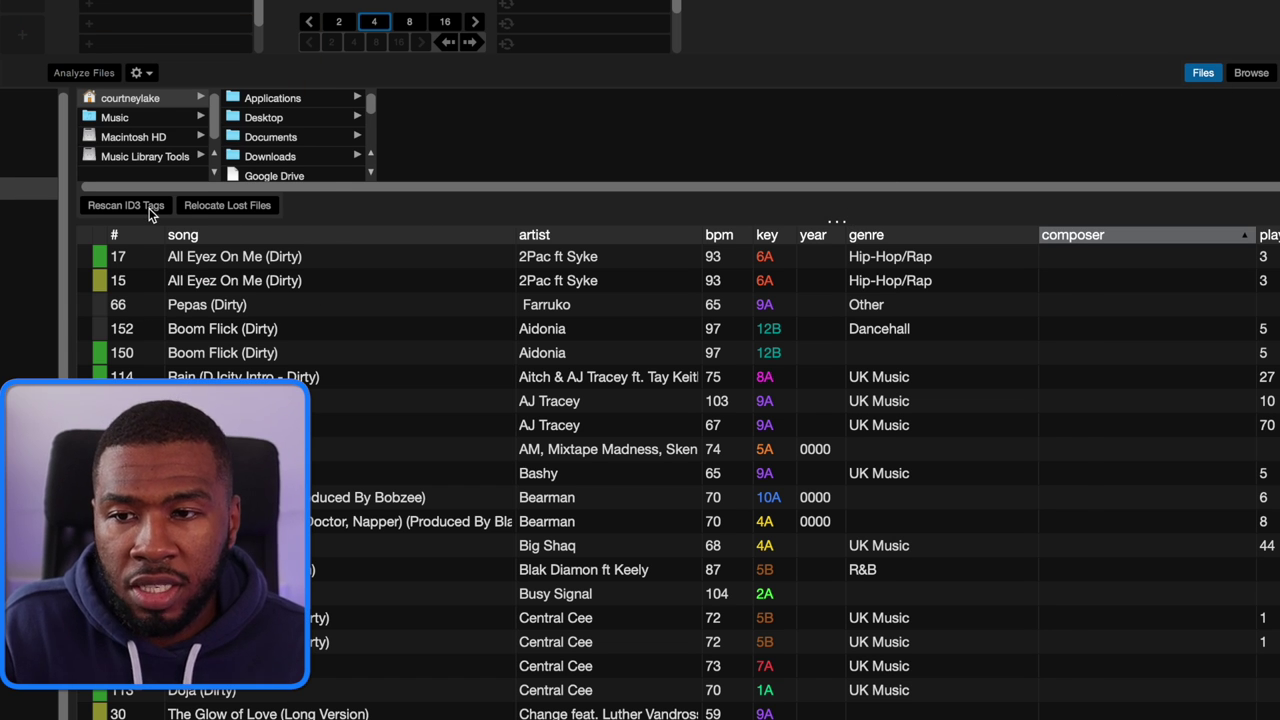
left_click(148, 208)
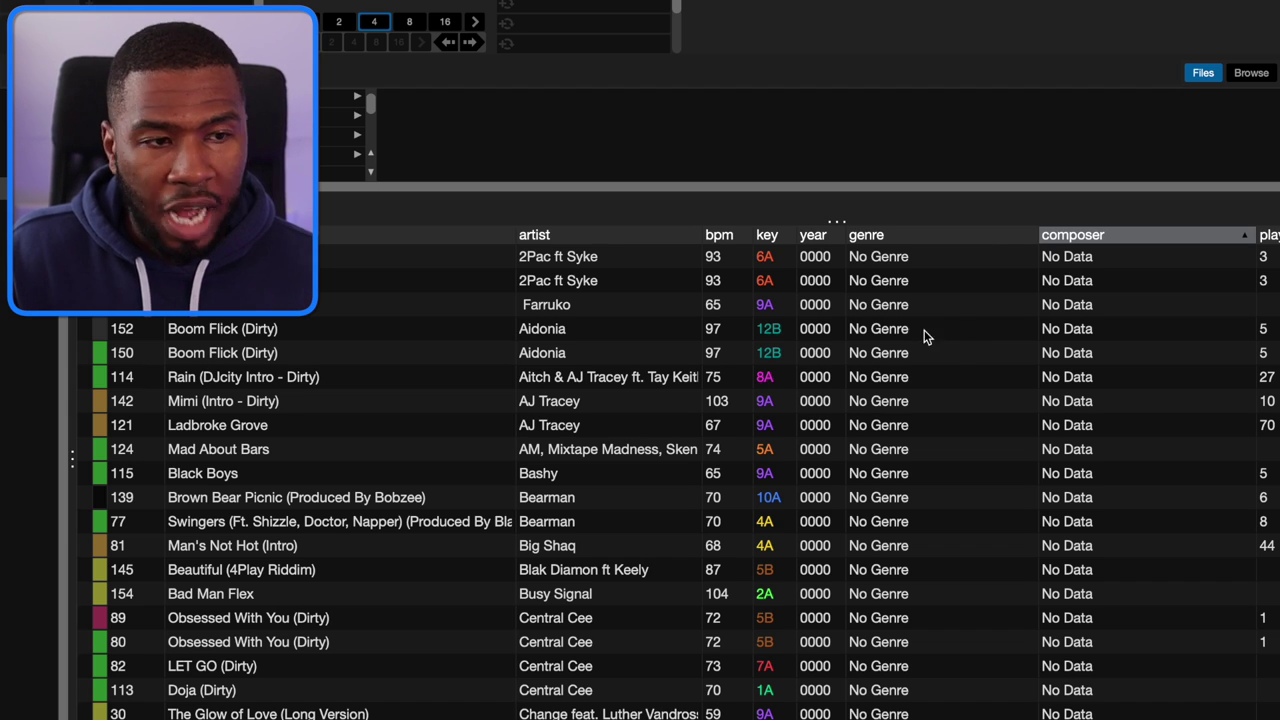
scroll(895, 308, "down", 2)
scroll(895, 312, "down", 3)
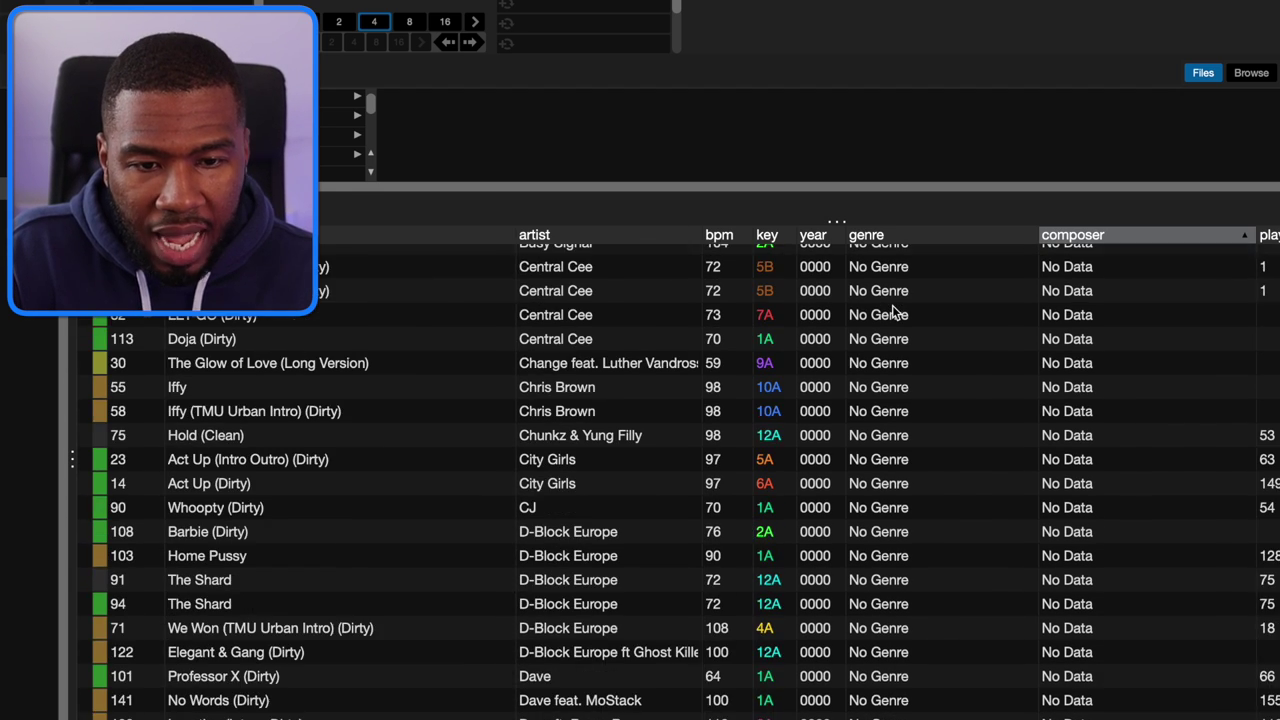
scroll(895, 312, "down", 4)
scroll(895, 312, "down", 1)
scroll(895, 317, "down", 4)
scroll(895, 312, "down", 2)
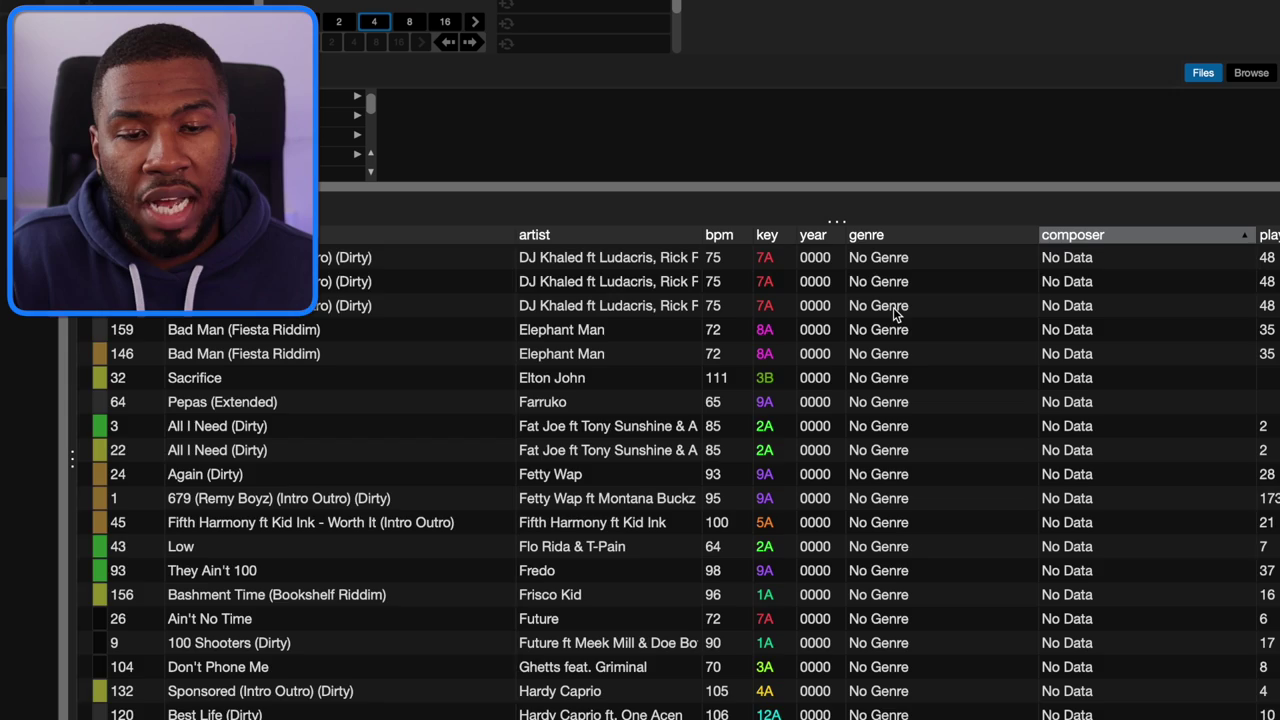
scroll(895, 312, "down", 3)
scroll(895, 312, "down", 10)
scroll(893, 308, "down", 2)
scroll(896, 313, "up", 15)
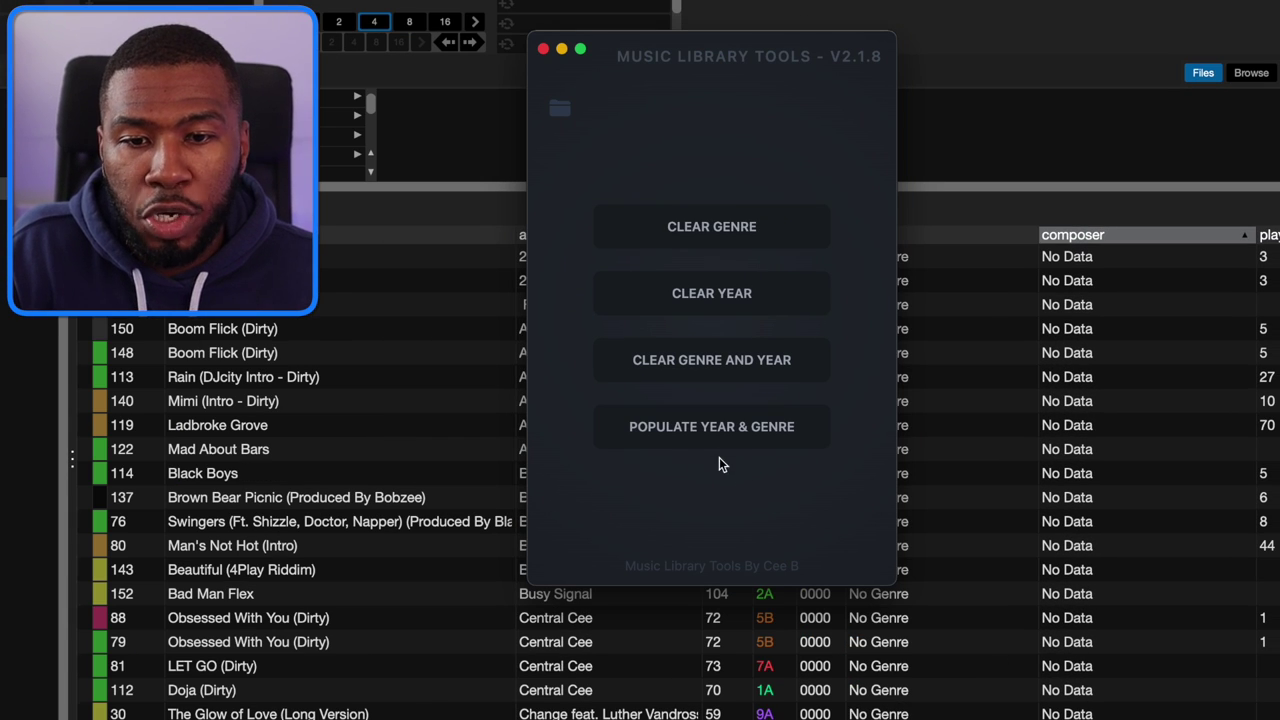
Run Populate Year & Genre and confirm it, updating 153 of 160 tracks via Spotify.
left_click(745, 447)
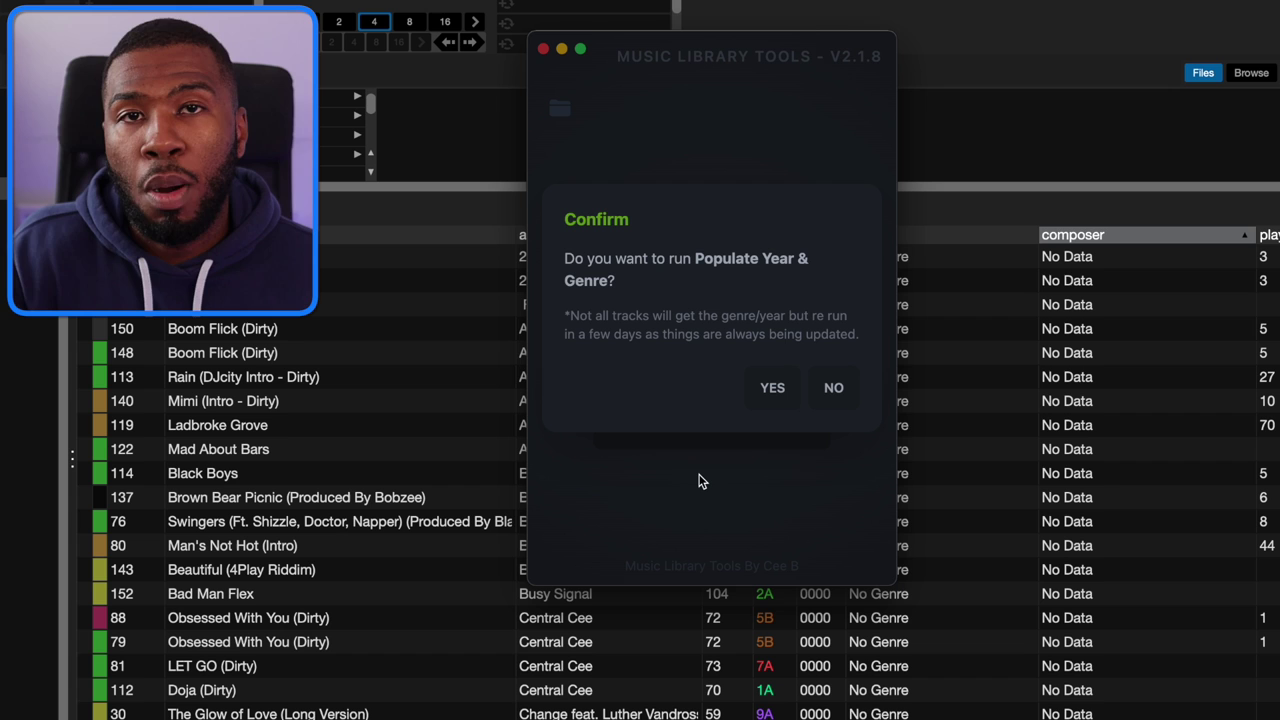
left_click(779, 398)
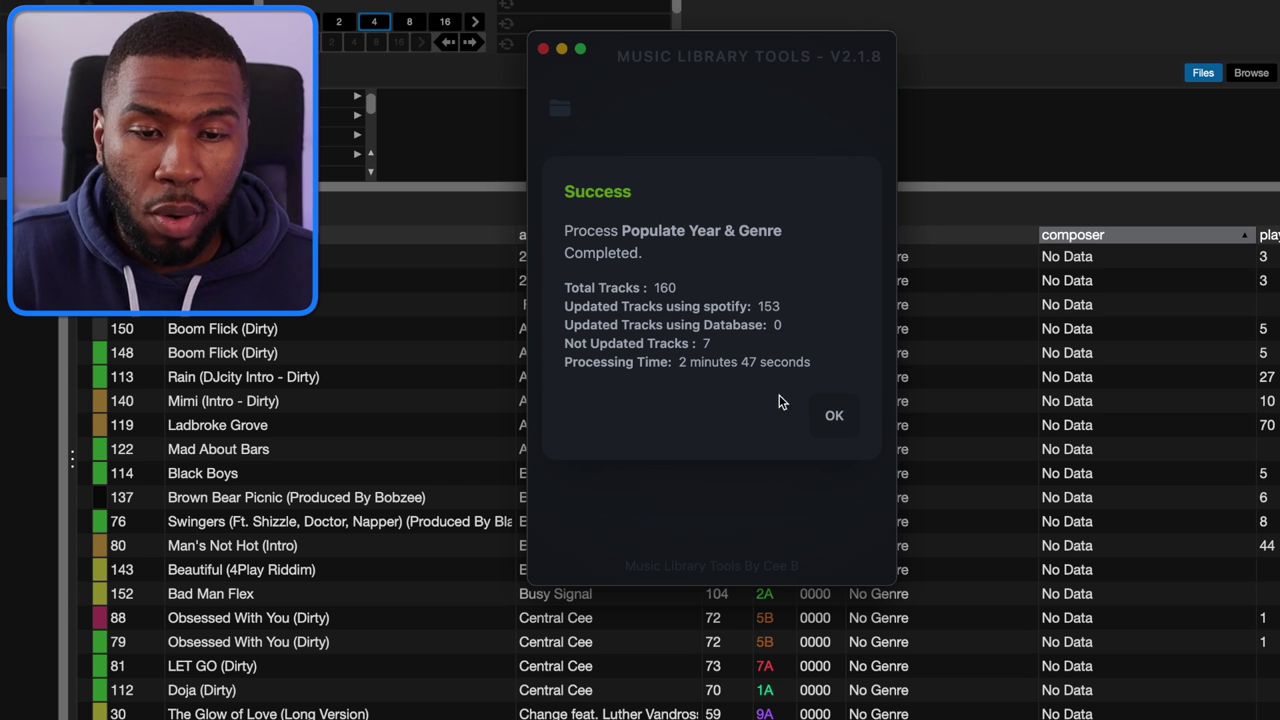
Hide the tag tool, select That's What Friends Are For, and widen the composer column.
left_click(830, 418)
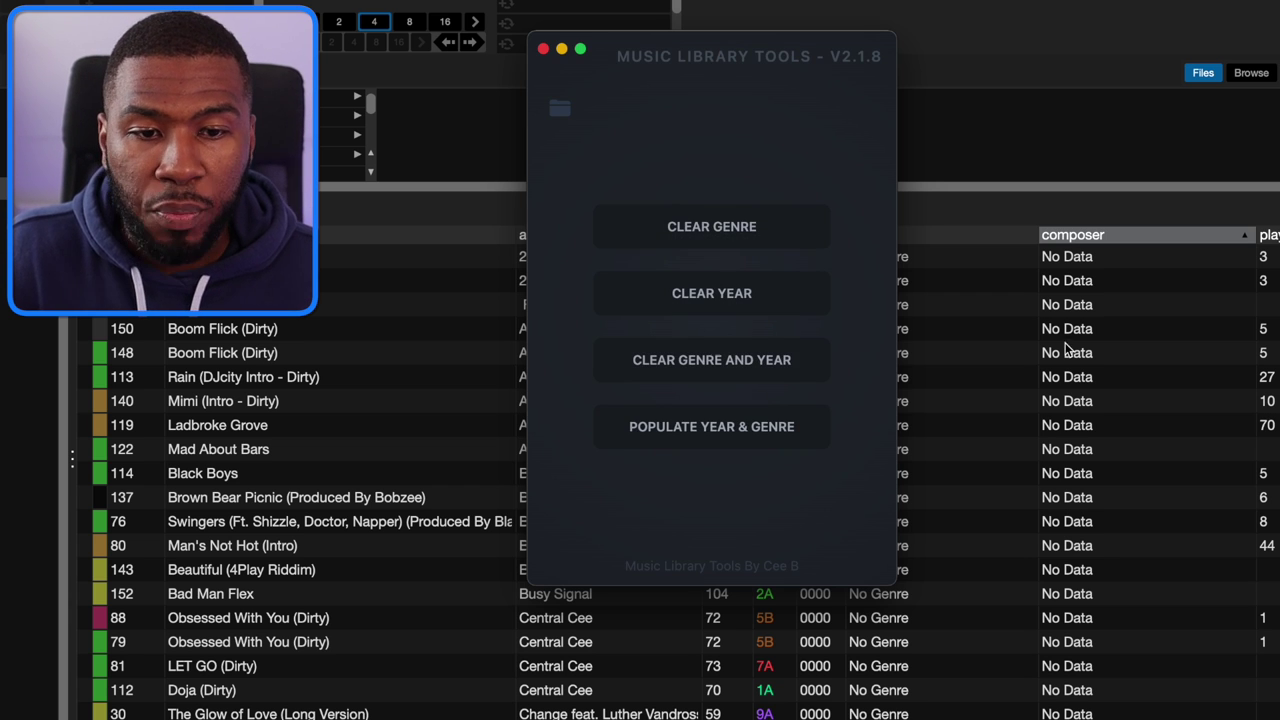
key("super+q")
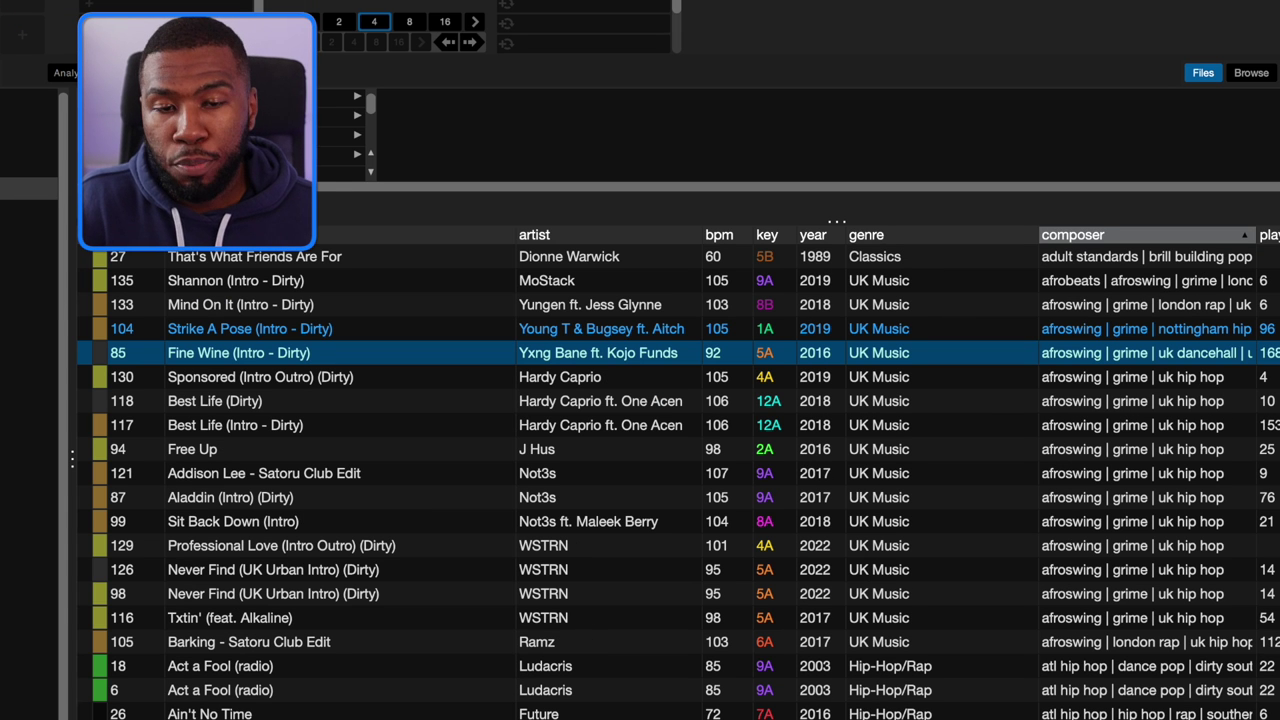
left_click(813, 254)
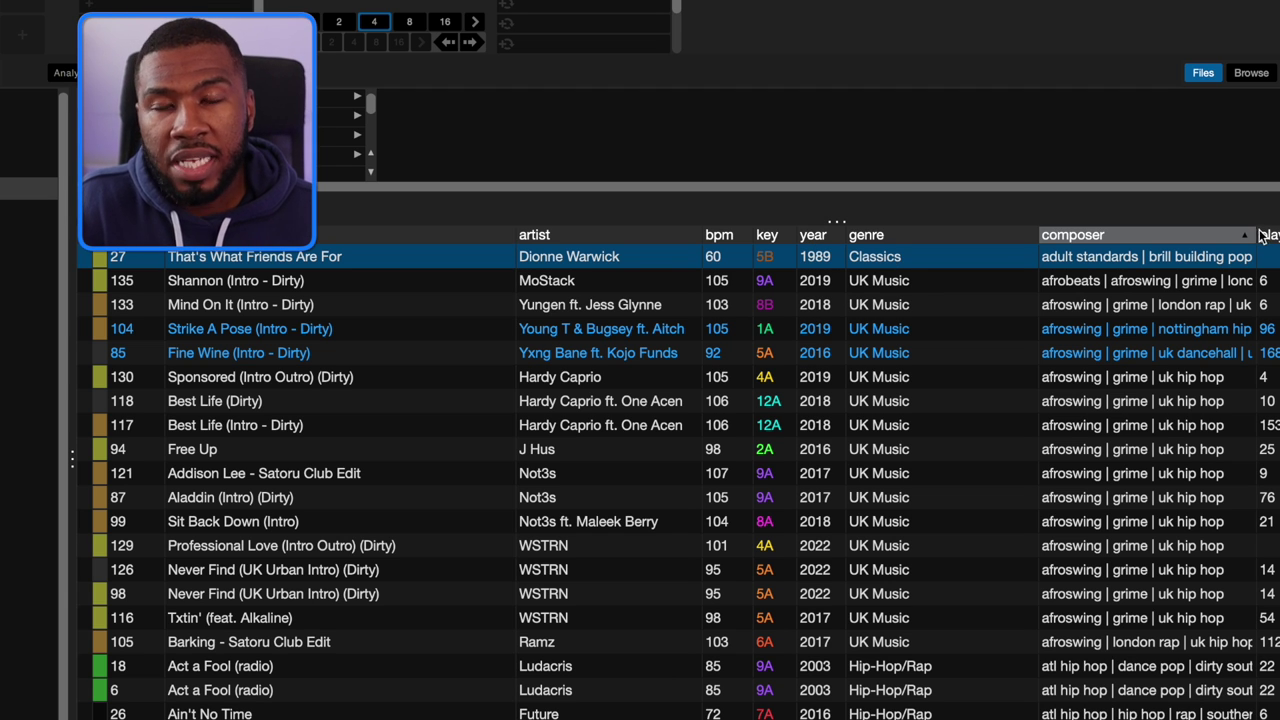
left_click_drag(1259, 234, 1279, 234)
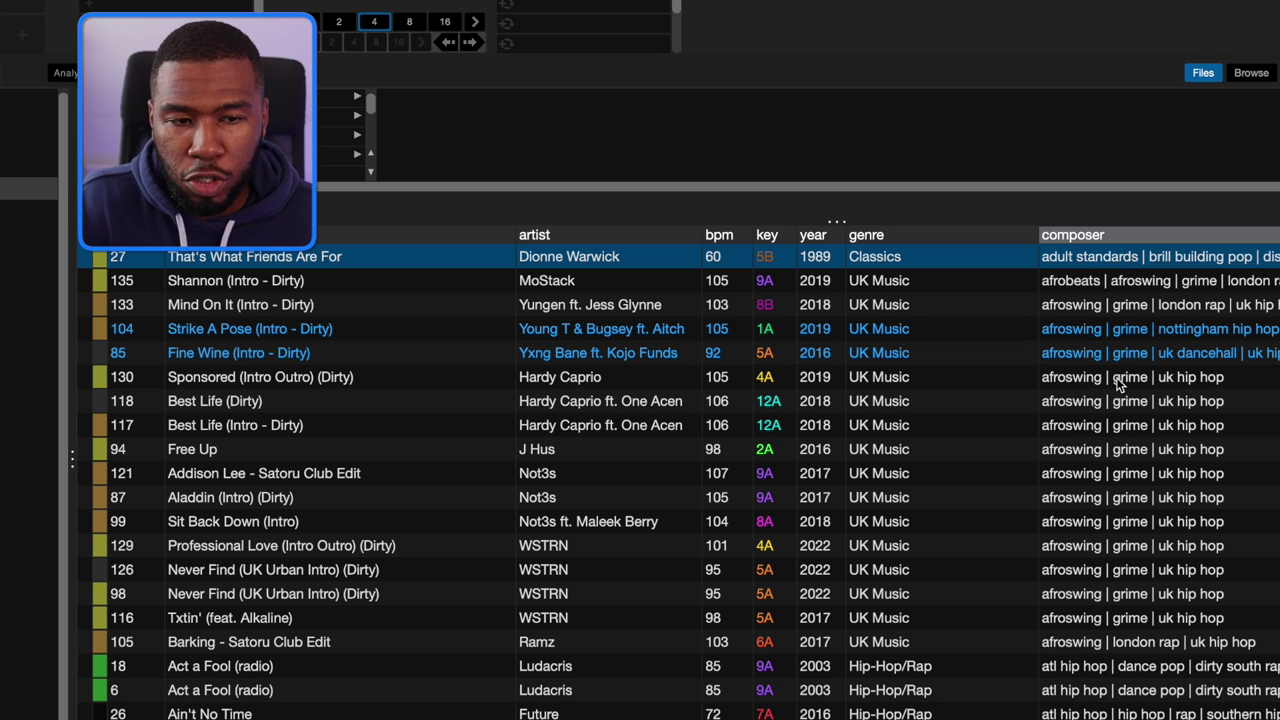
scroll(897, 511, "down", 3)
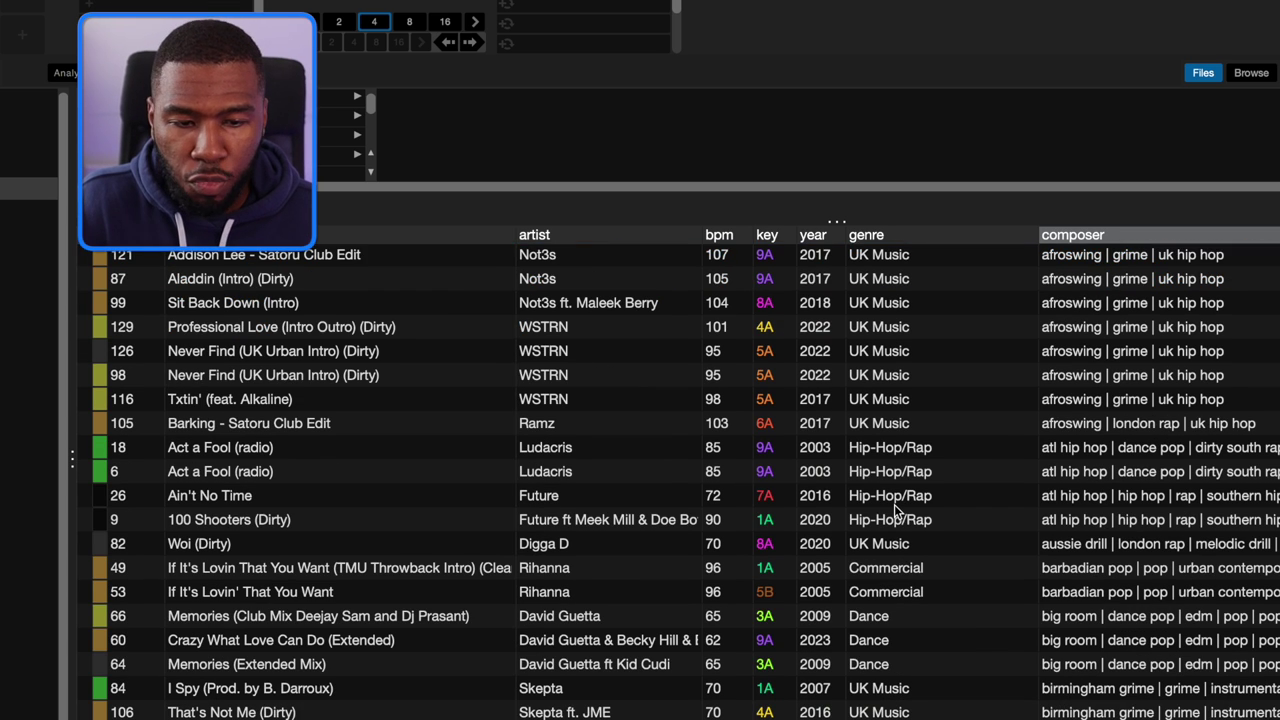
scroll(897, 511, "down", 2)
scroll(897, 505, "down", 3)
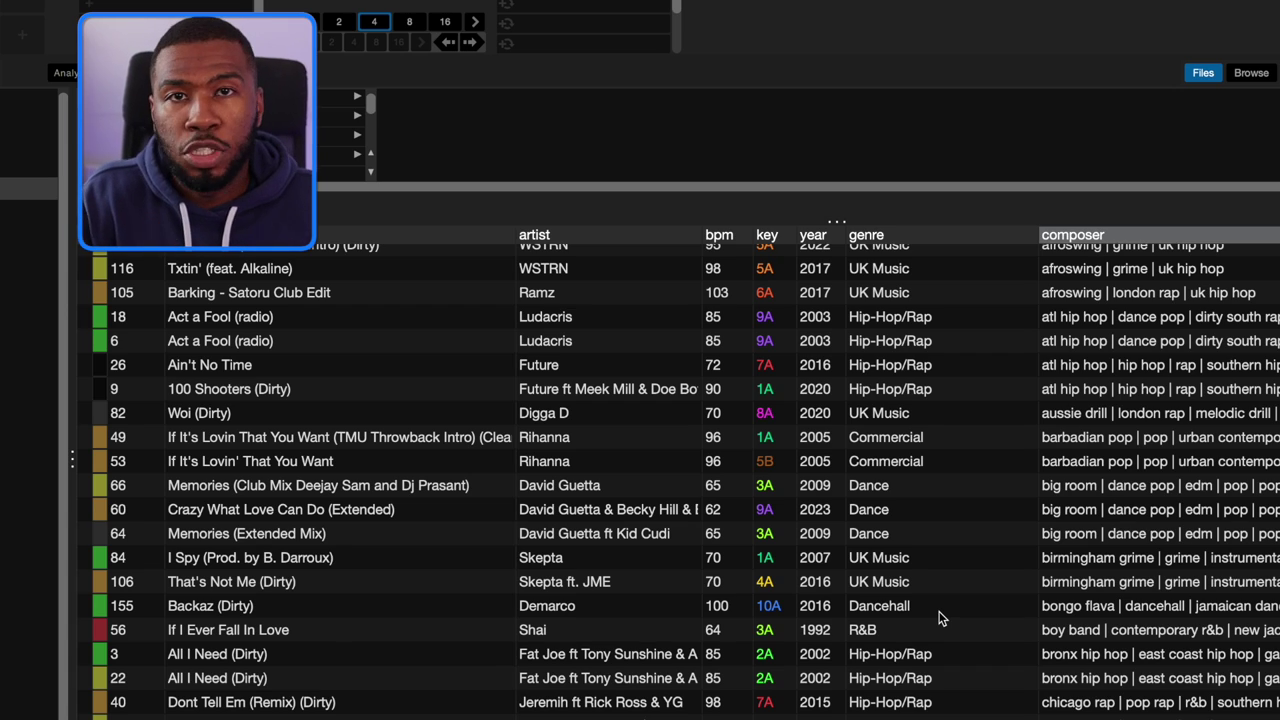
scroll(925, 550, "down", 10)
scroll(920, 532, "down", 1)
scroll(920, 532, "down", 2)
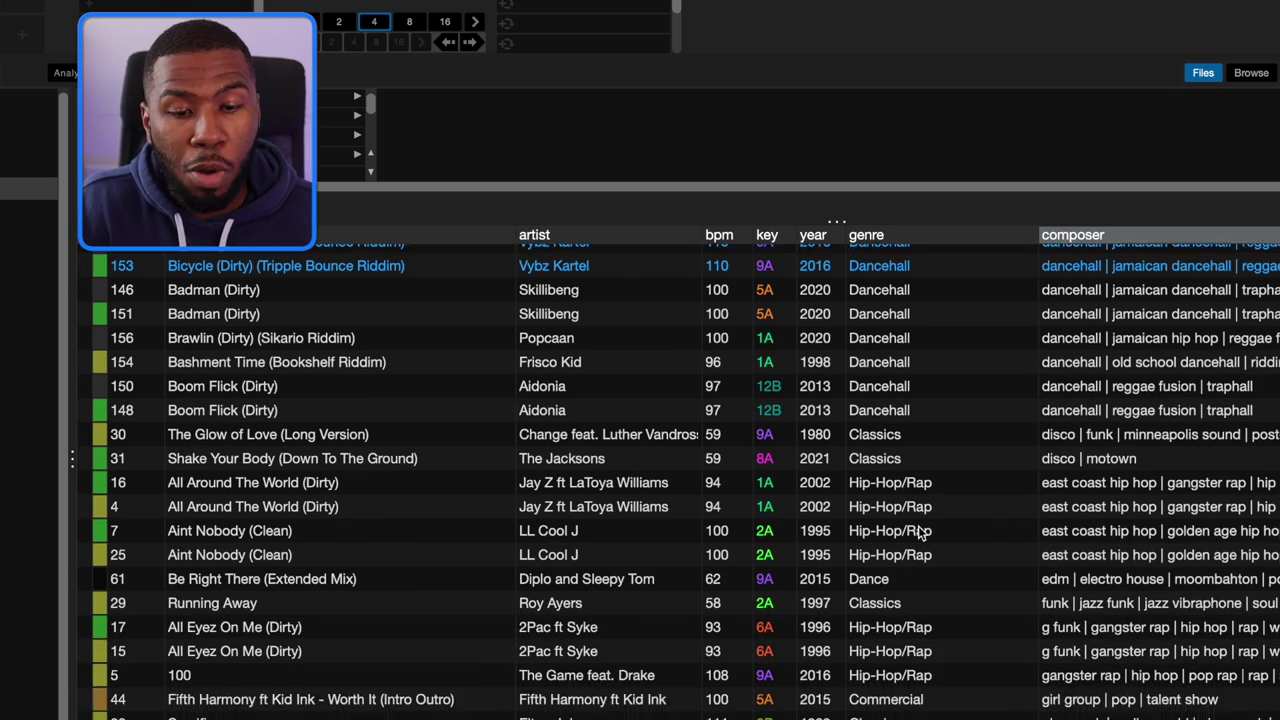
scroll(920, 532, "down", 4)
scroll(920, 532, "down", 3)
scroll(920, 532, "down", 4)
scroll(920, 532, "down", 6)
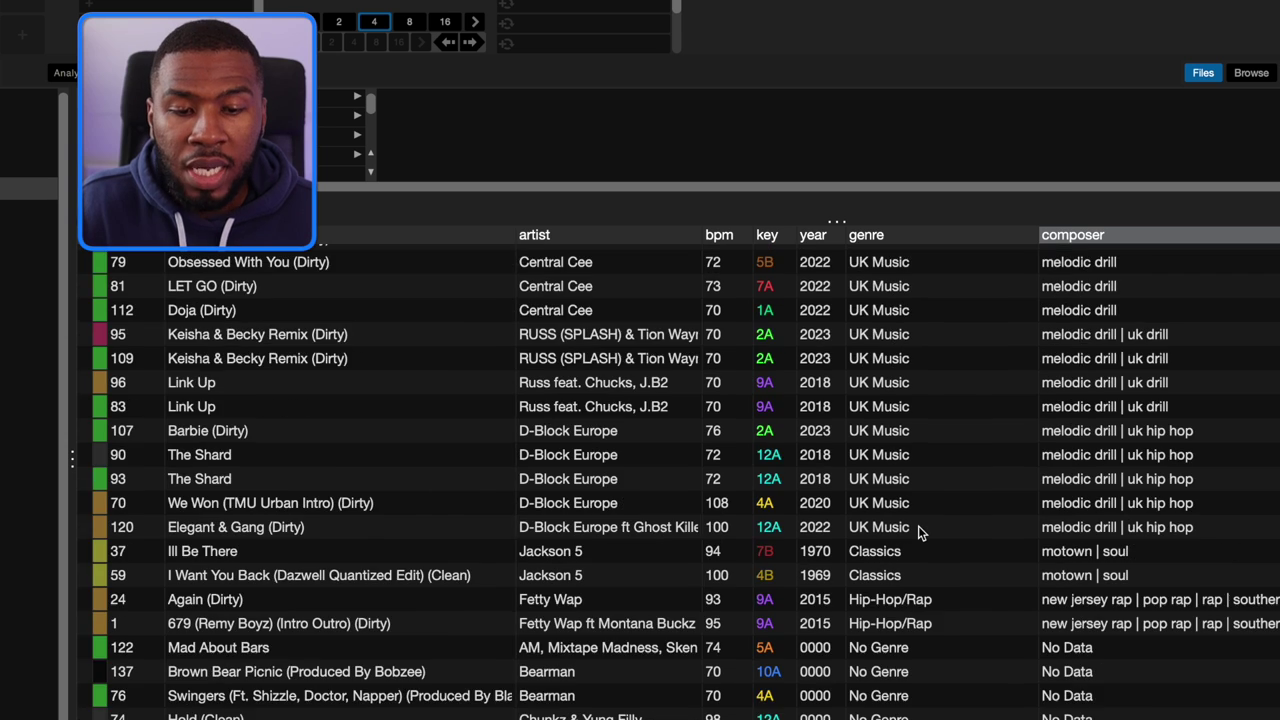
scroll(920, 532, "down", 4)
scroll(920, 532, "up", 4)
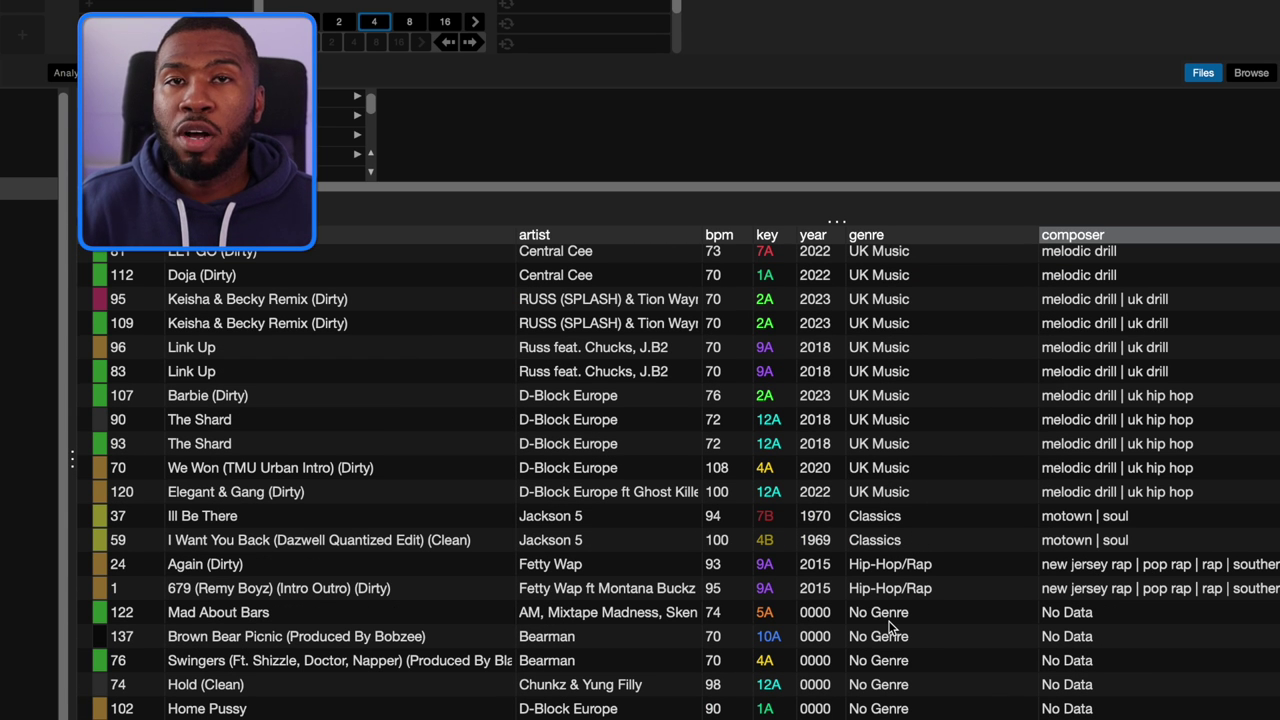